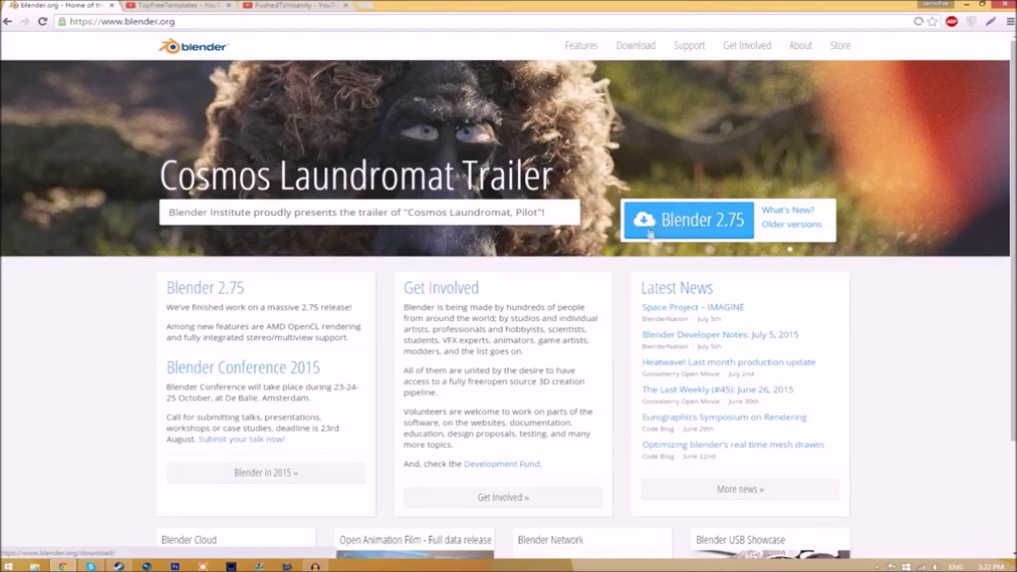
- Start the Blender 2.75 download from blender.org
click(704, 229)
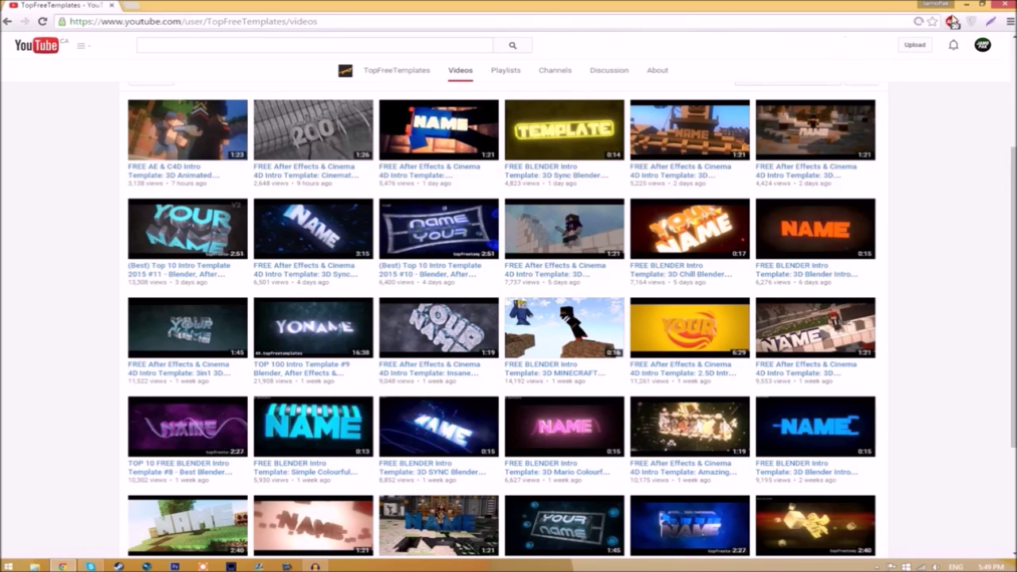
- Close Chrome and extract the Intro Template archive into a folder beside it on the desktop
click(983, 6)
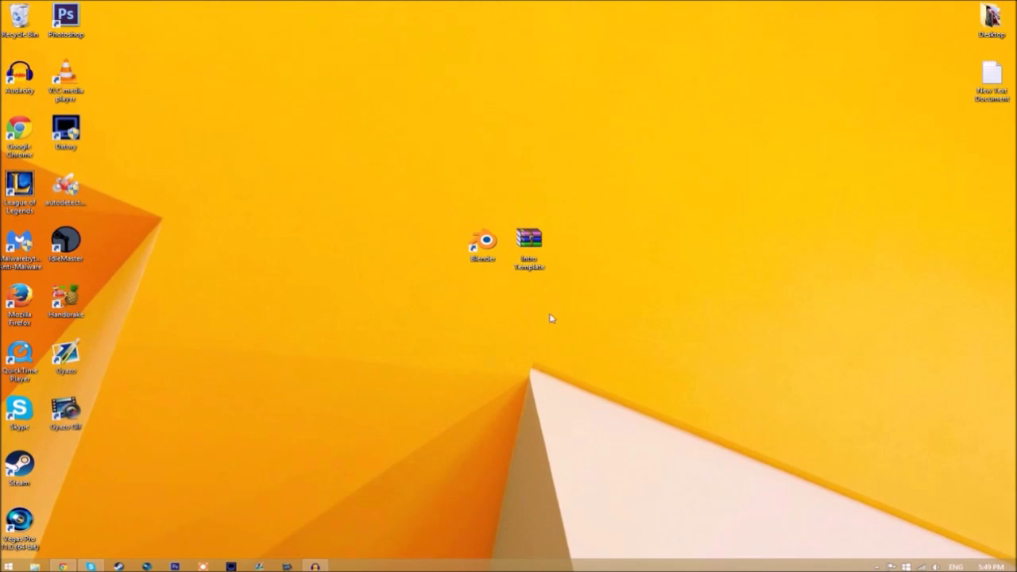
right_click(526, 240)
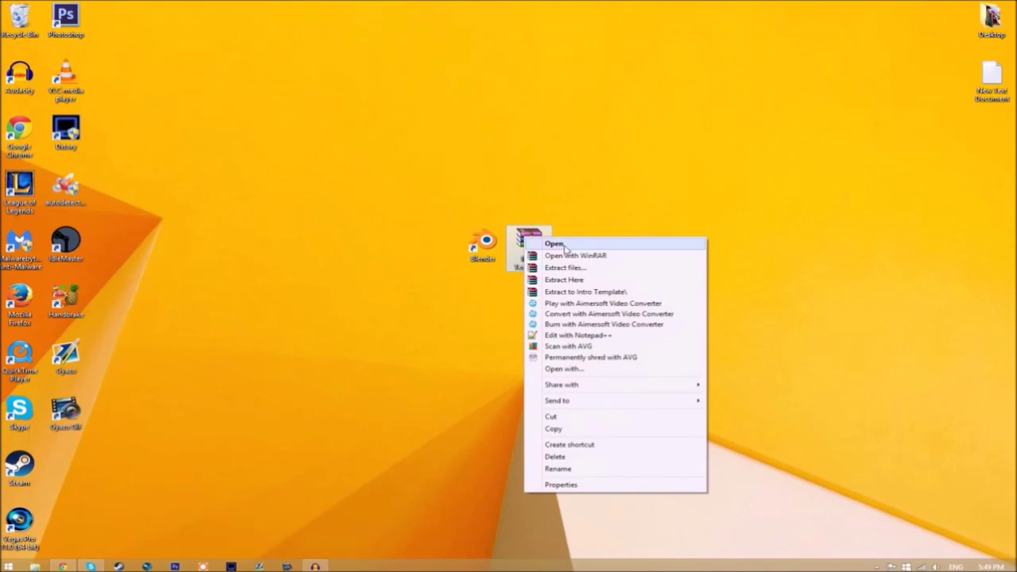
click(566, 280)
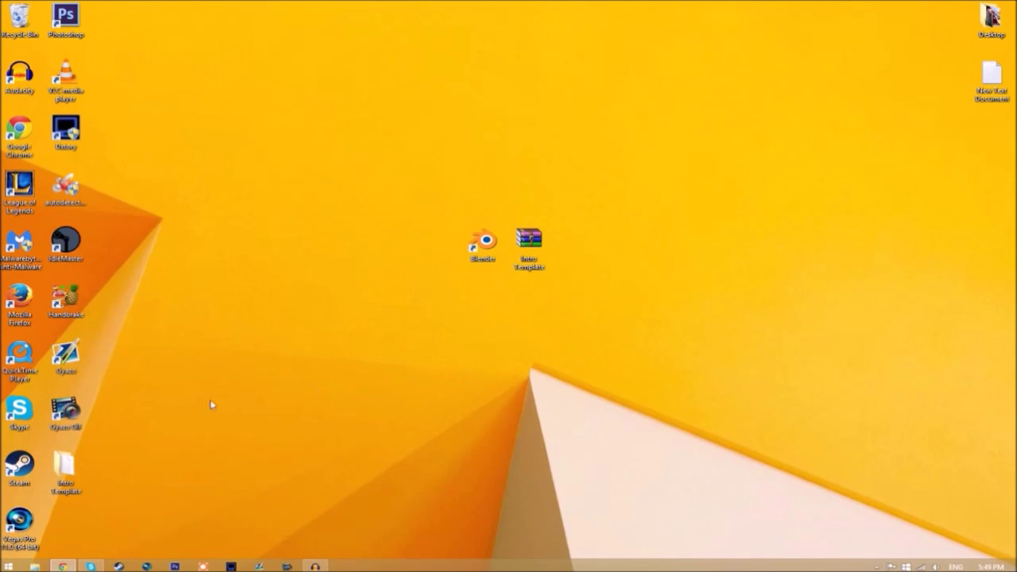
drag(67, 472, 590, 259)
- Check the Intro Template folder holds EDIT TEXT HERE.blend and Rendered Intro, then close it
double_click(586, 254)
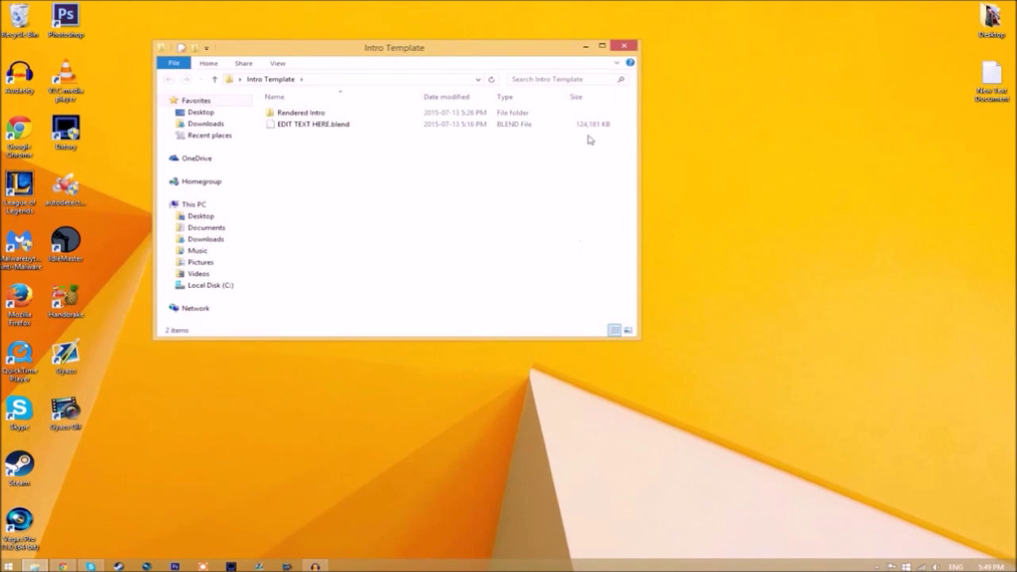
click(279, 127)
click(278, 116)
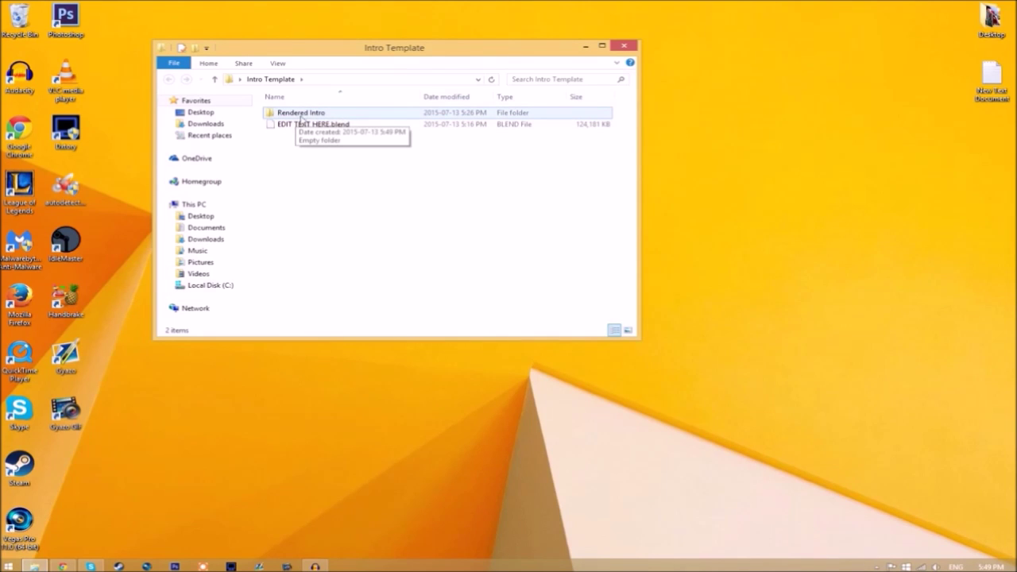
click(625, 46)
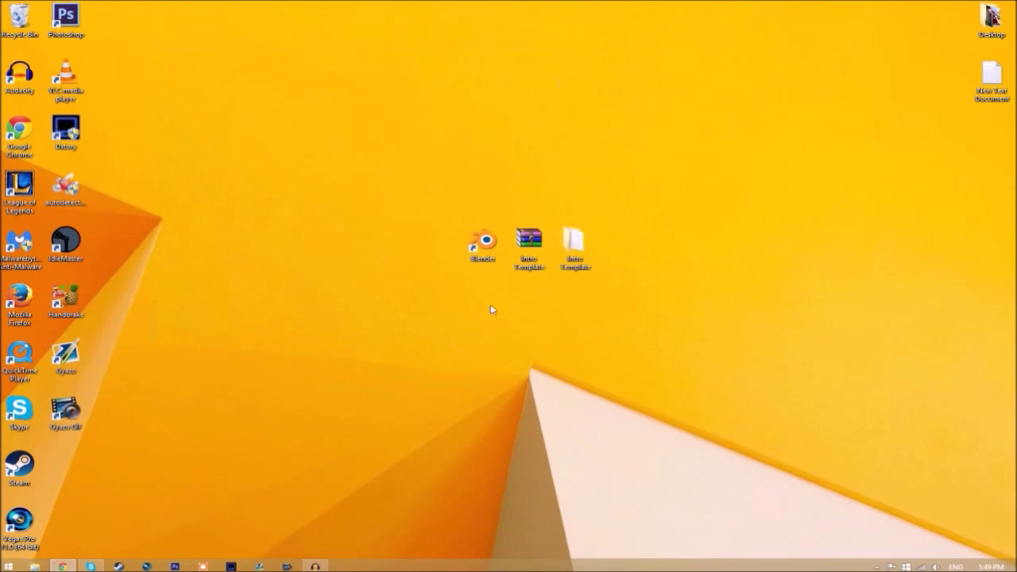
- Launch Blender and open EDIT TEXT HERE.blend from the Intro Template folder
double_click(482, 241)
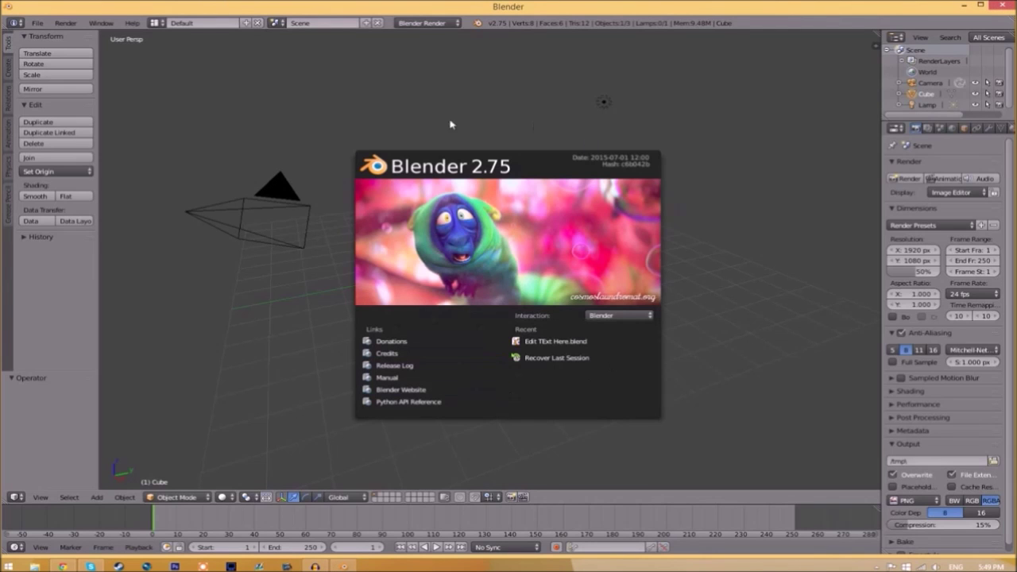
click(37, 22)
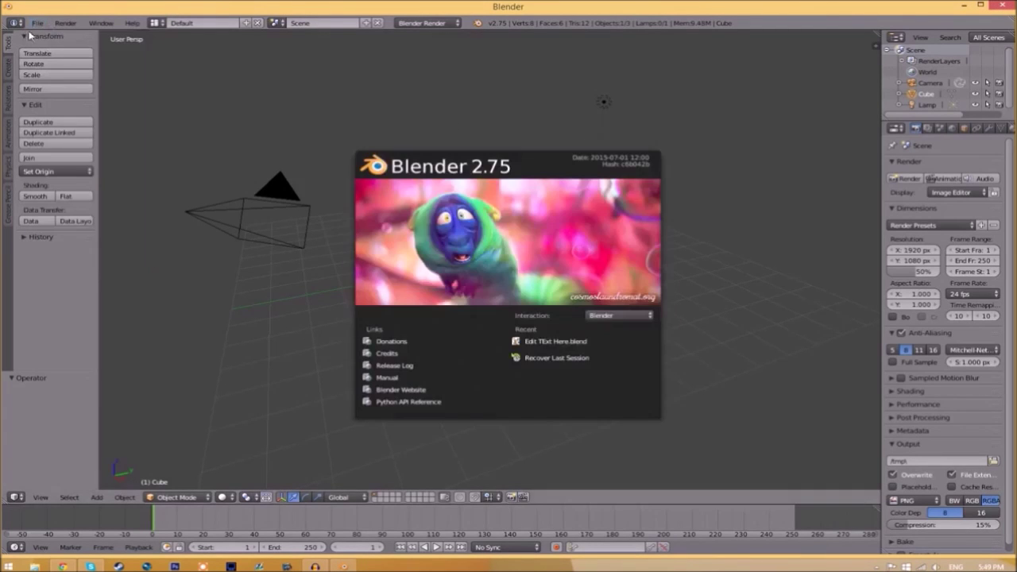
click(38, 22)
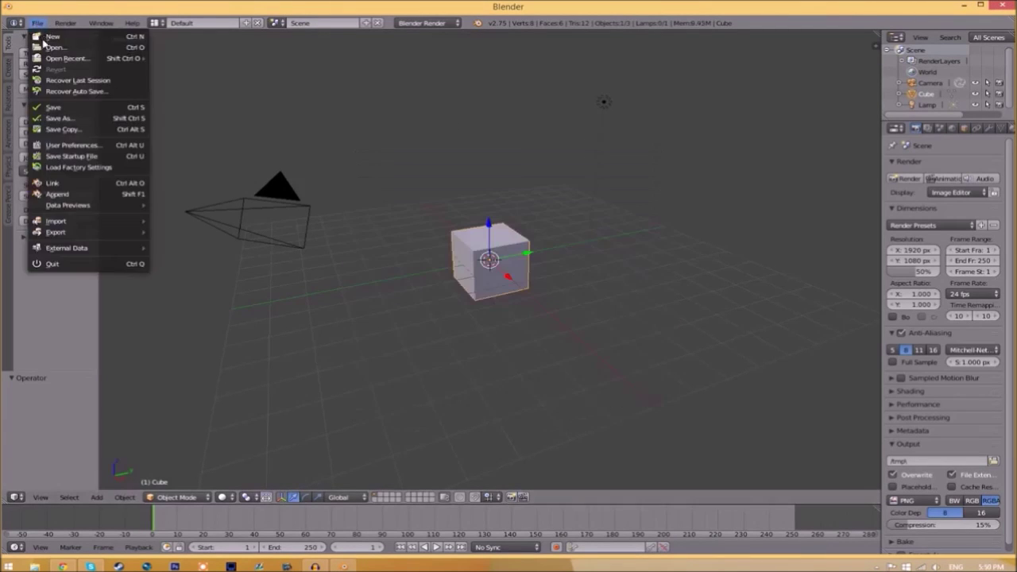
click(52, 48)
click(169, 99)
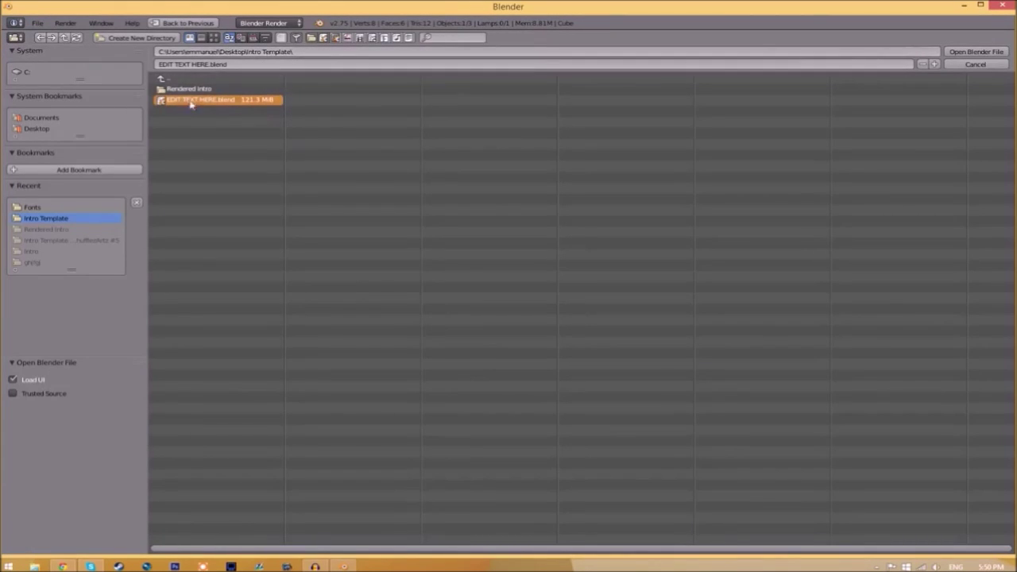
click(976, 52)
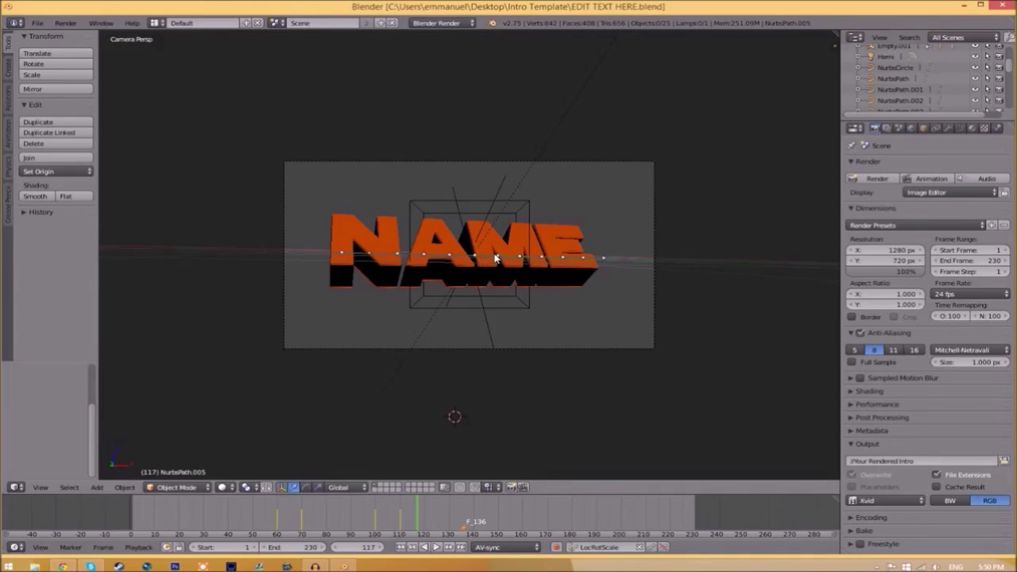
- Replace NAME with TFT in the orange front text object
right_click(494, 259)
key(Tab)
key(BackSpace)
key(BackSpace)
key(BackSpace)
key(BackSpace)
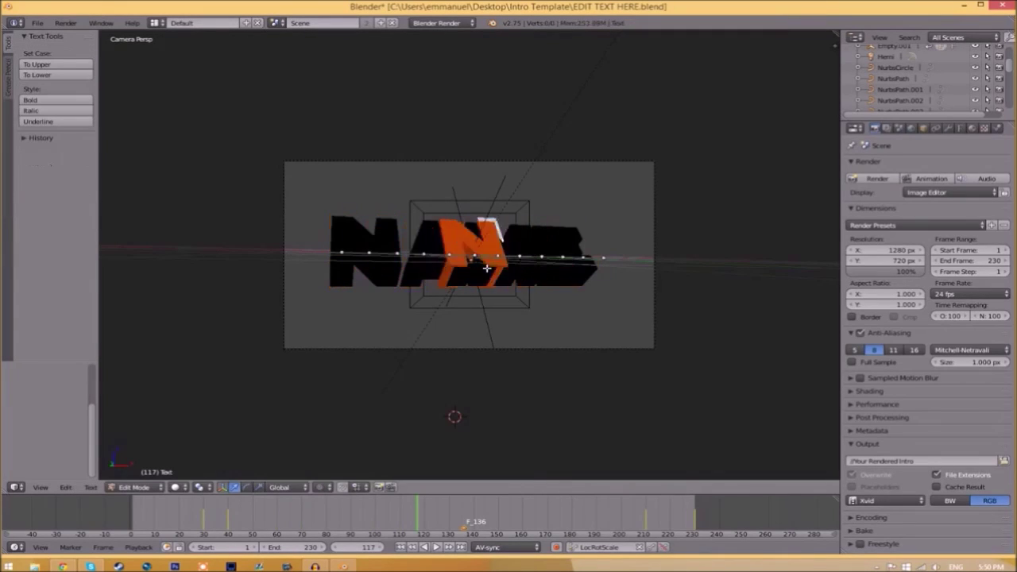
text(TET)
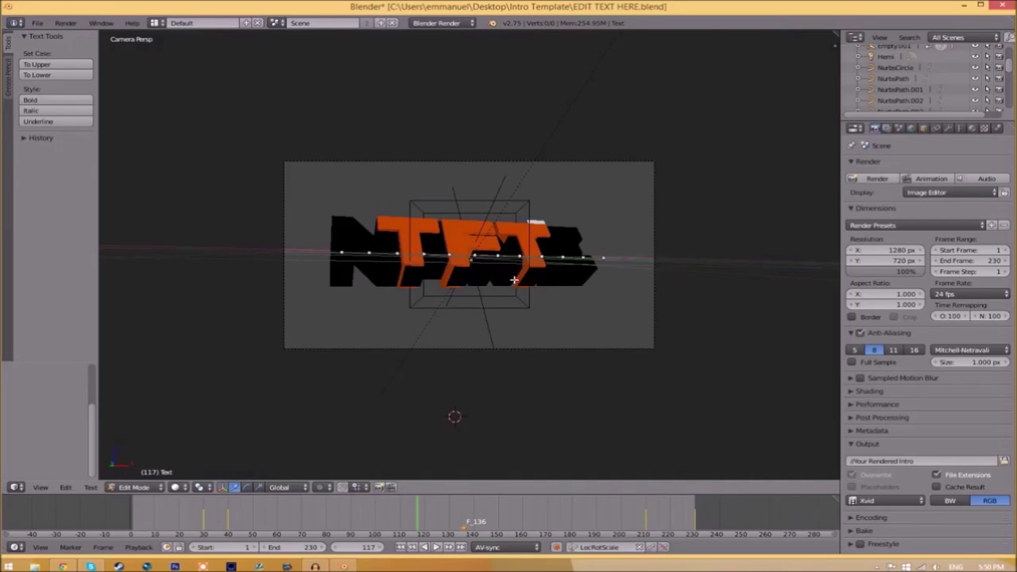
key(Tab)
- Change the black shadow text Text.001 from NAME to TFT
right_click(562, 250)
key(Tab)
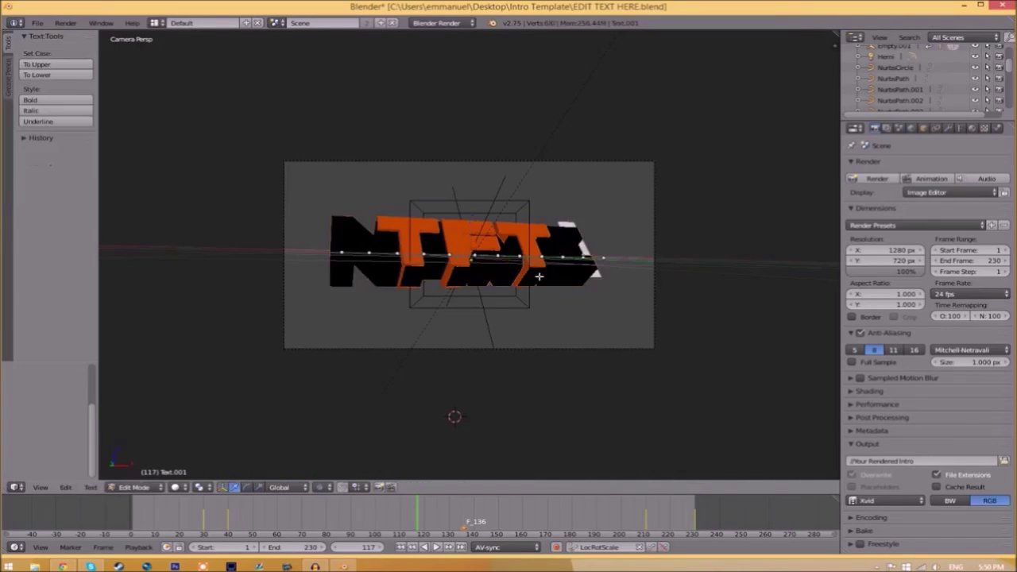
key(BackSpace)
key(BackSpace)
key(BackSpace)
text(TFT)
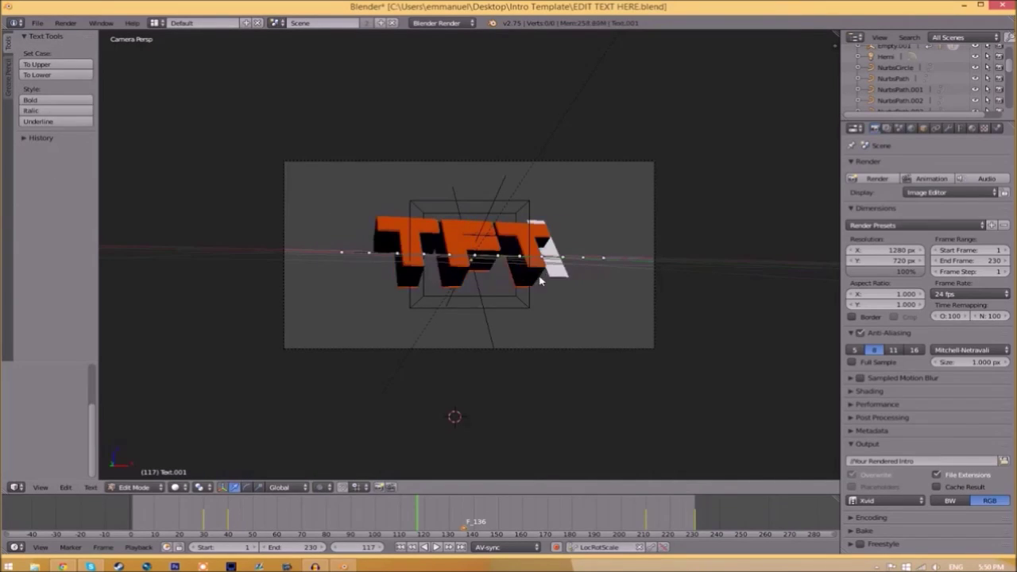
key(Tab)
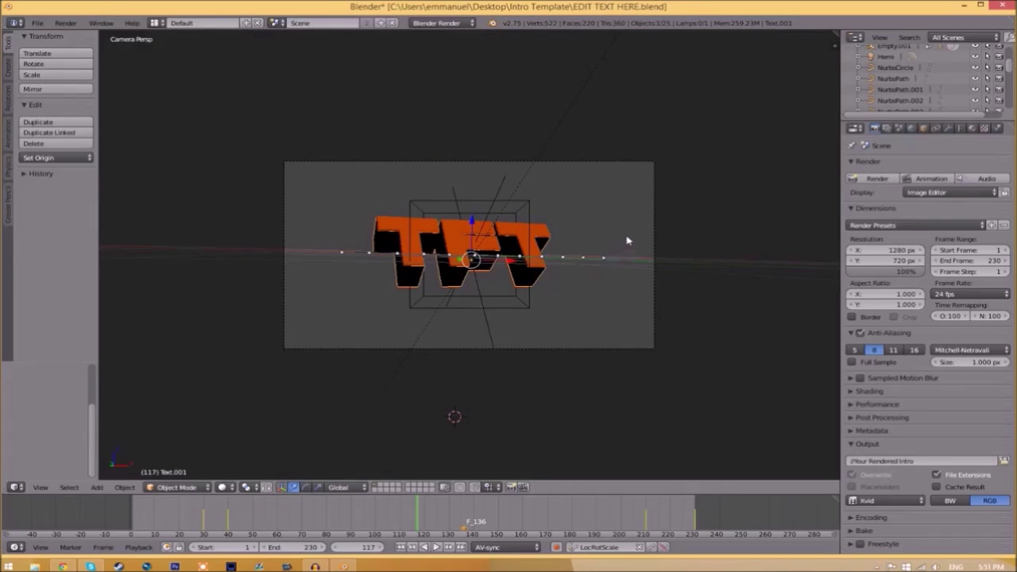
- Load Space Comics.ttf from C:\Windows\Fonts as Text.001's regular font
click(961, 128)
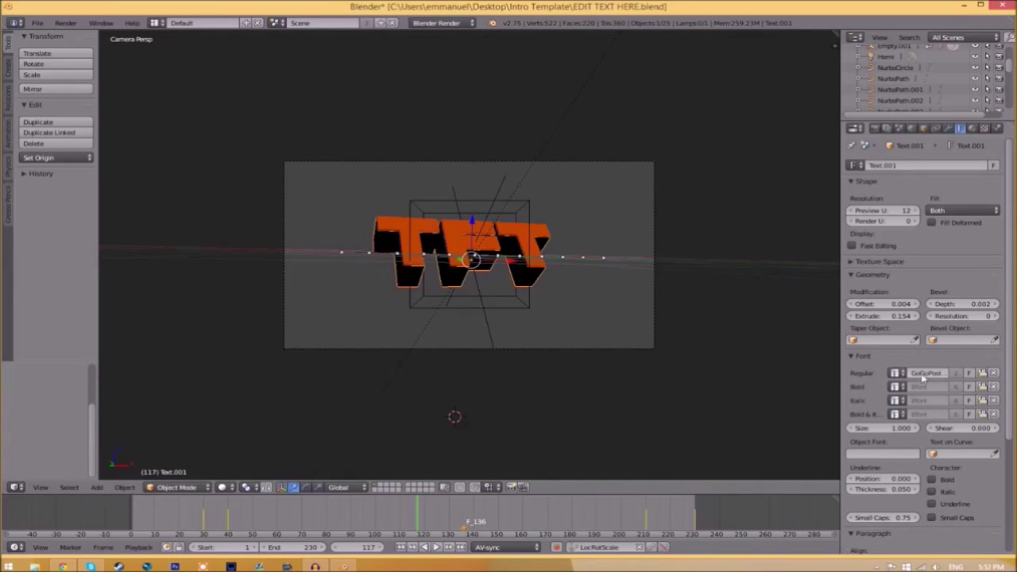
click(983, 373)
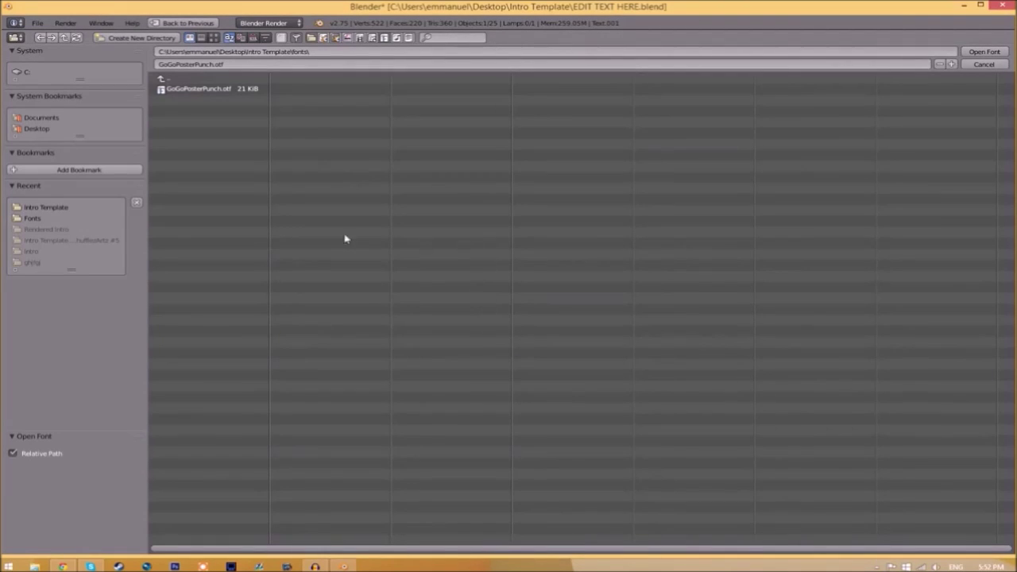
click(24, 72)
click(181, 240)
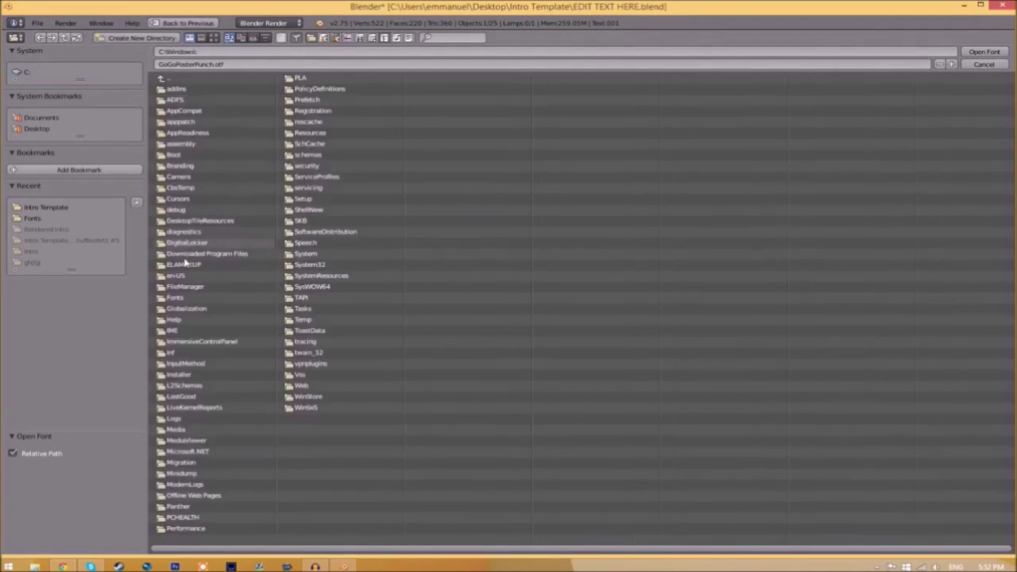
click(178, 296)
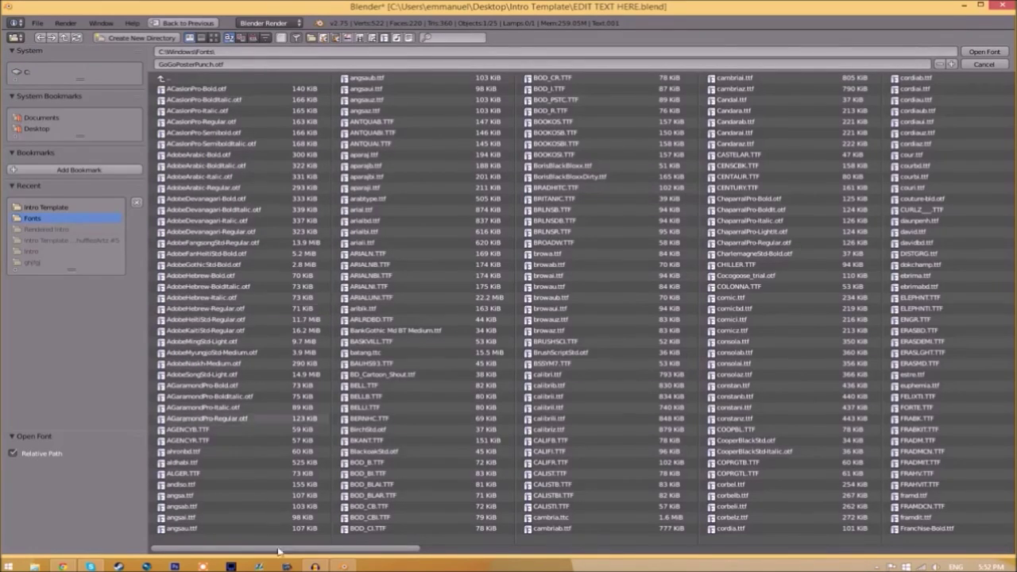
drag(419, 547, 895, 541)
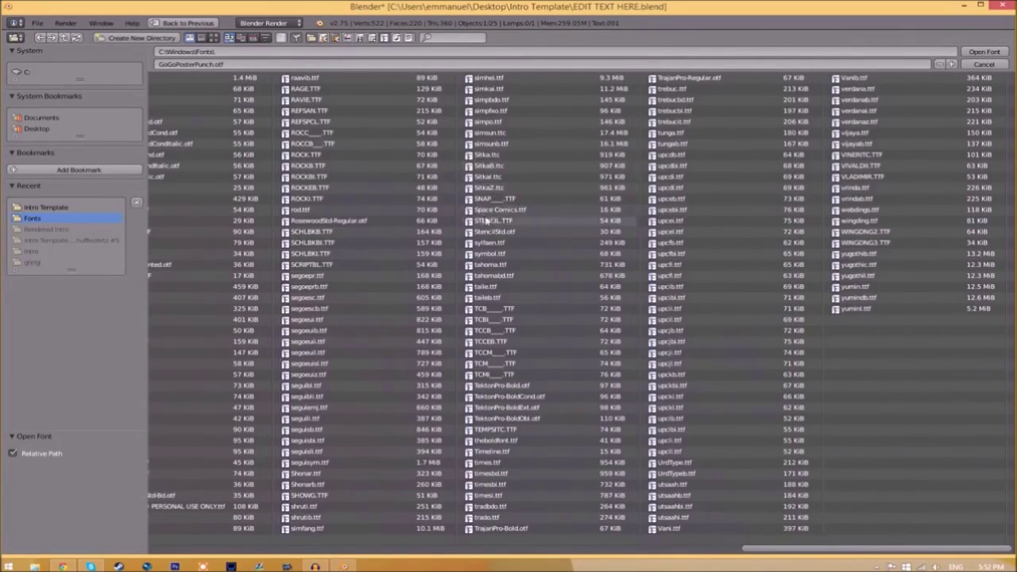
click(508, 212)
click(986, 52)
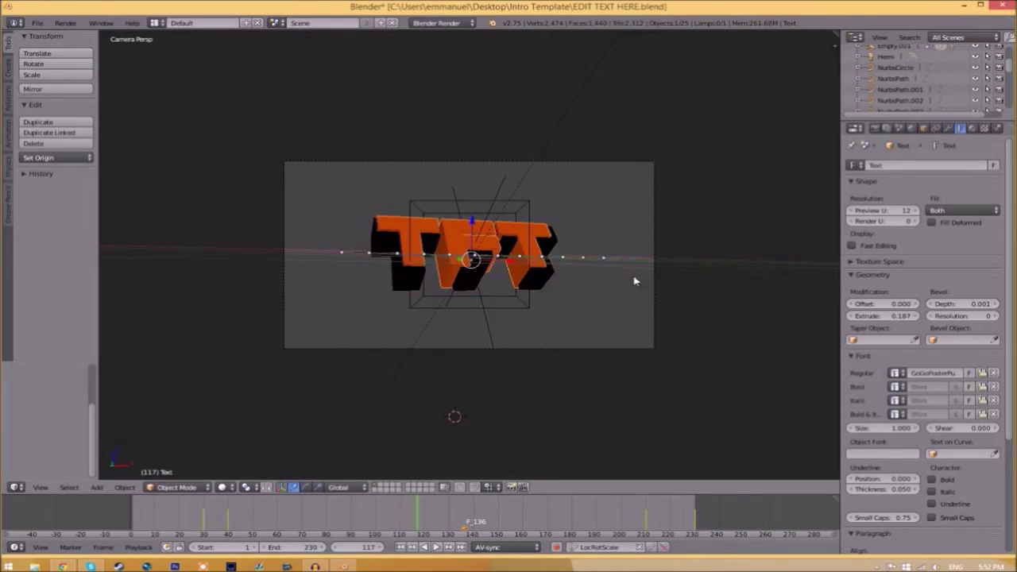
- Give the Text object the Space Comics.ttf regular font from C:\Windows\Fonts too
click(982, 372)
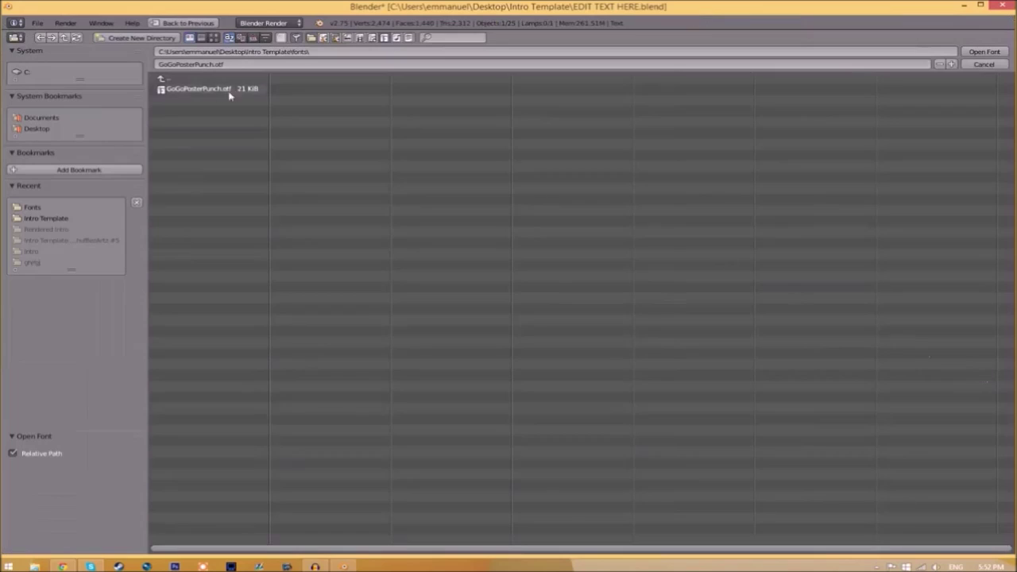
click(27, 72)
click(176, 244)
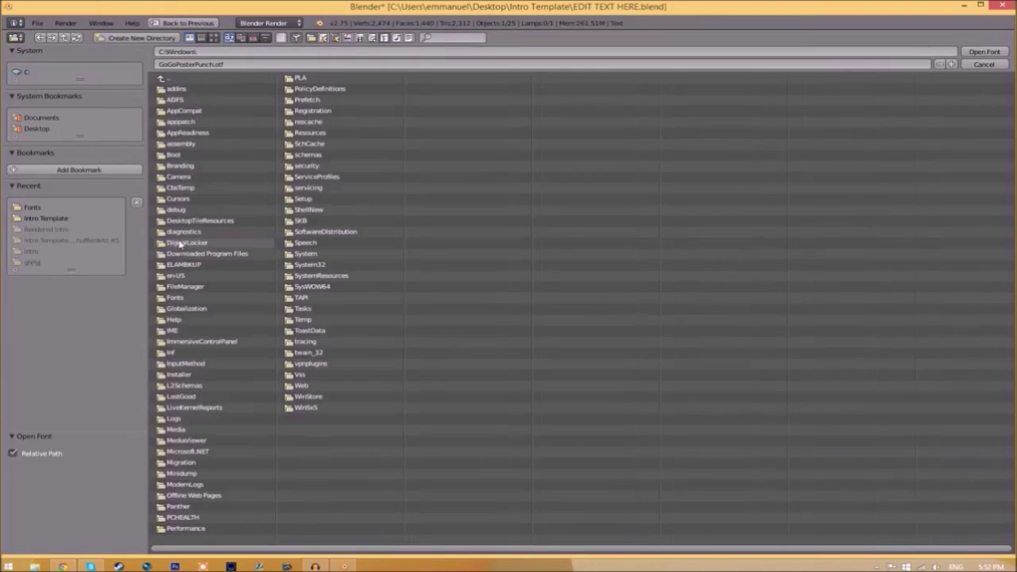
click(175, 298)
click(532, 211)
click(982, 52)
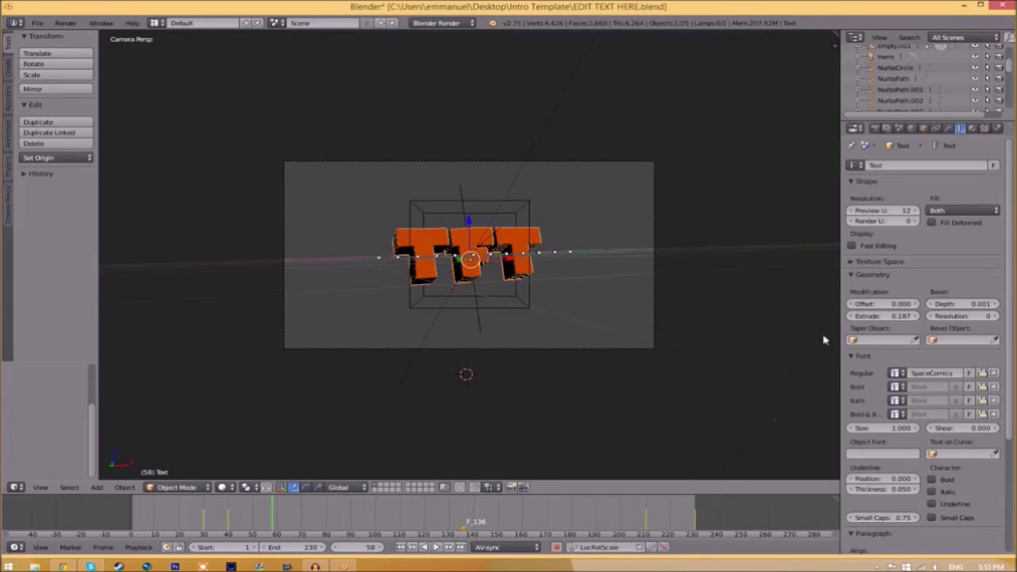
- Set the render output file format to MPEG with MPEG-4 encoding format
click(875, 128)
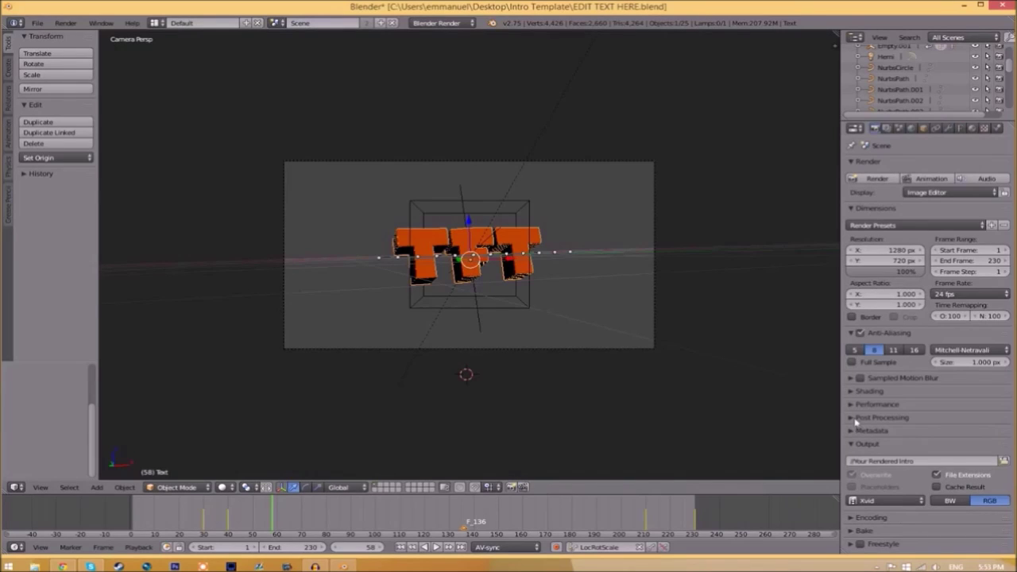
click(874, 501)
click(878, 464)
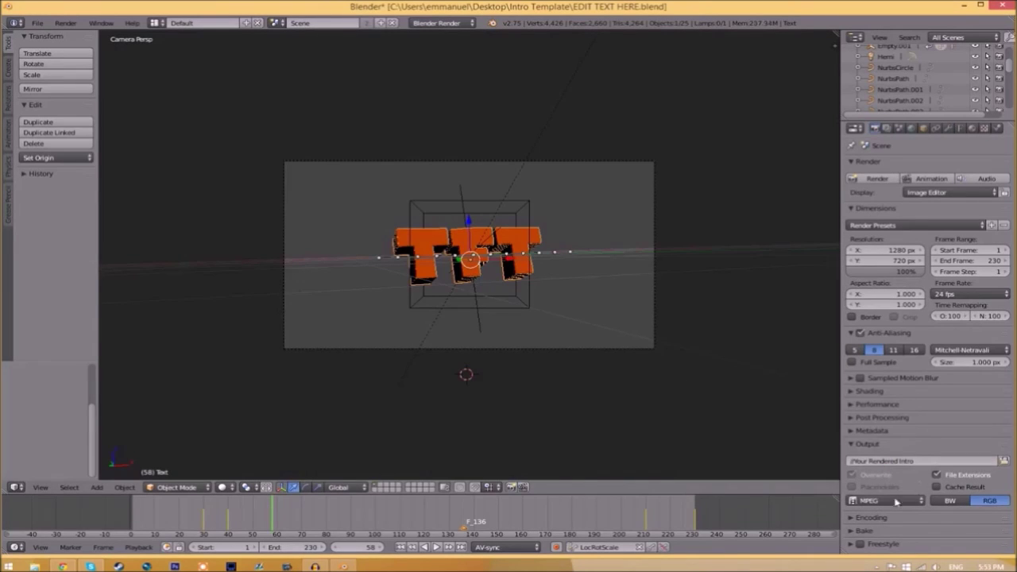
click(852, 518)
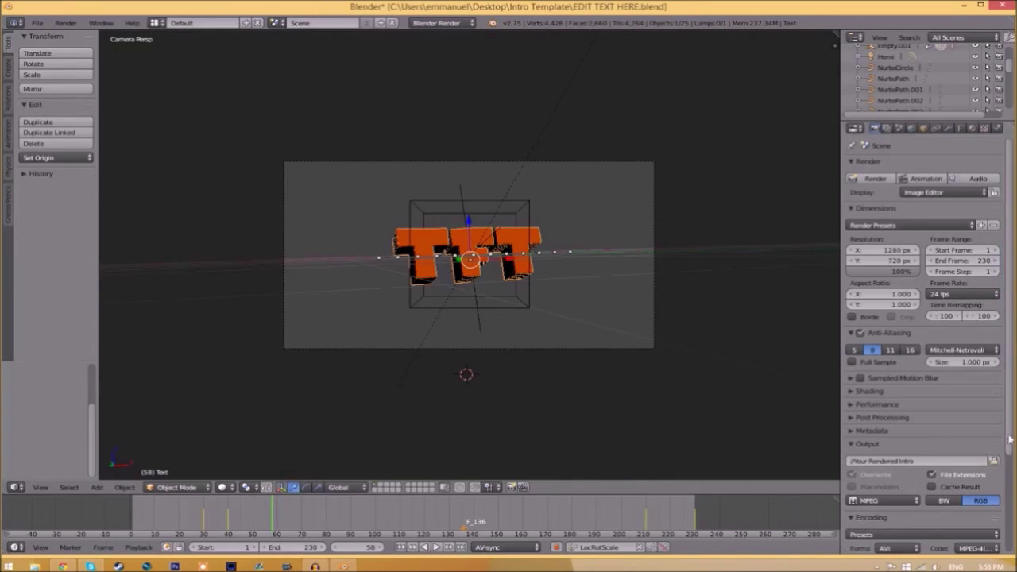
scroll(1009, 439, down, 5)
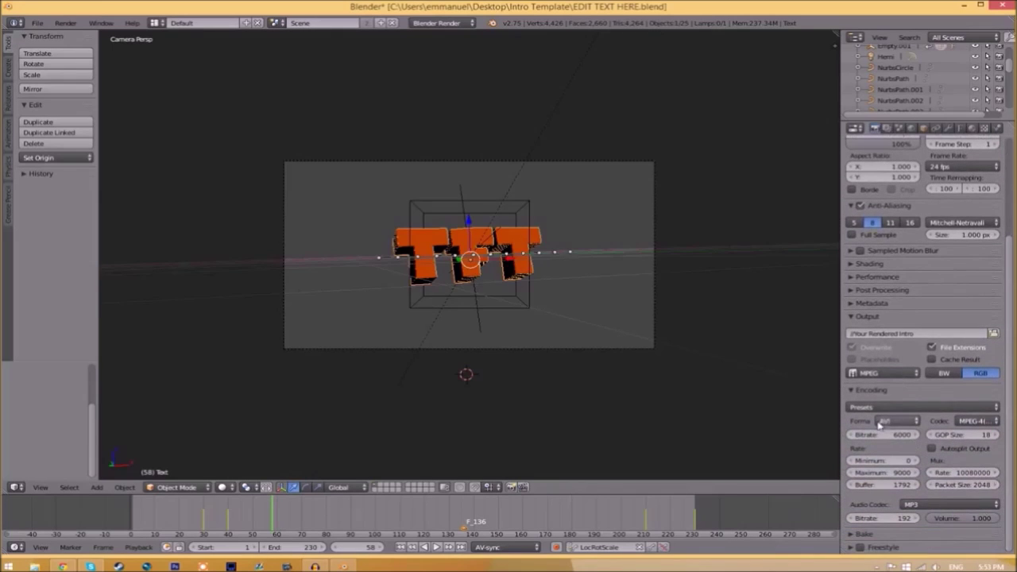
click(888, 423)
click(896, 393)
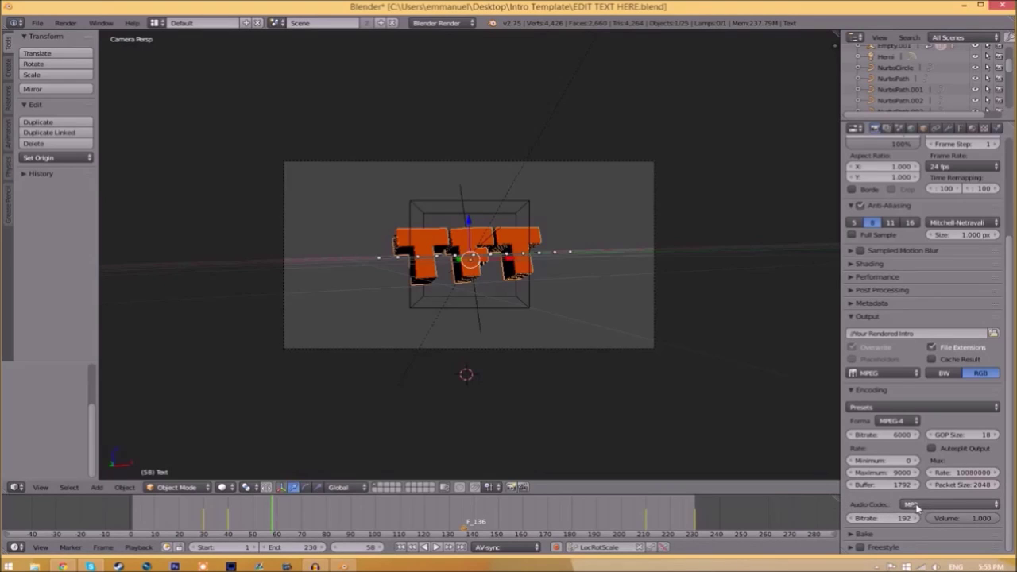
scroll(850, 449, up, 4)
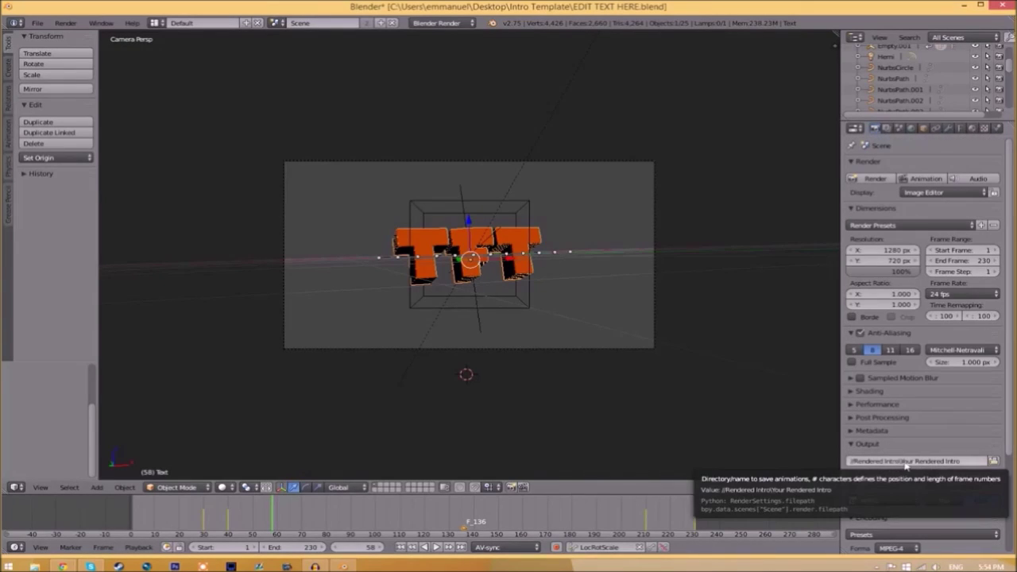
- Point the render output path to the Rendered Intro folder with file name INTRO TEMPLATE
click(994, 461)
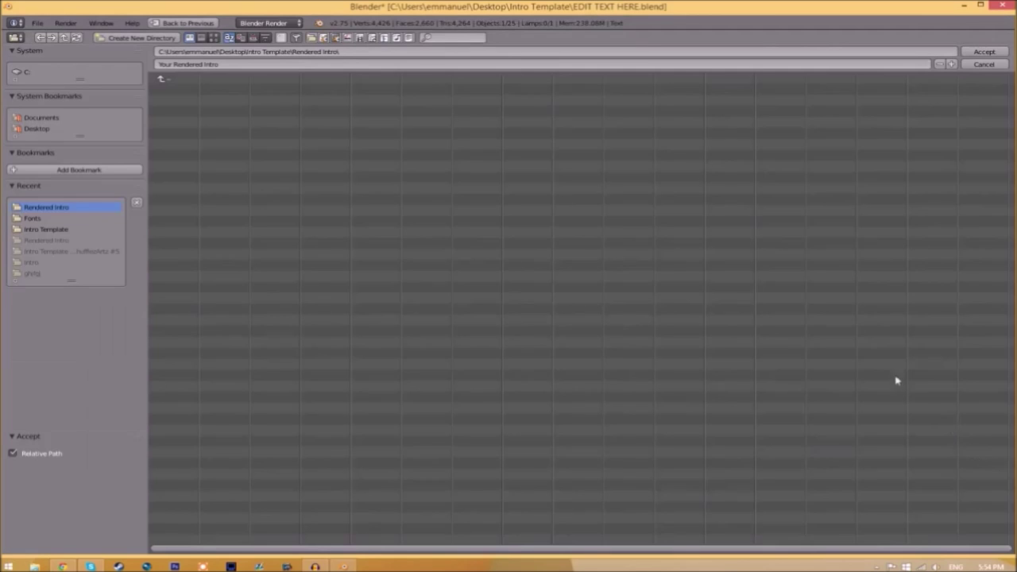
key(BackSpace)
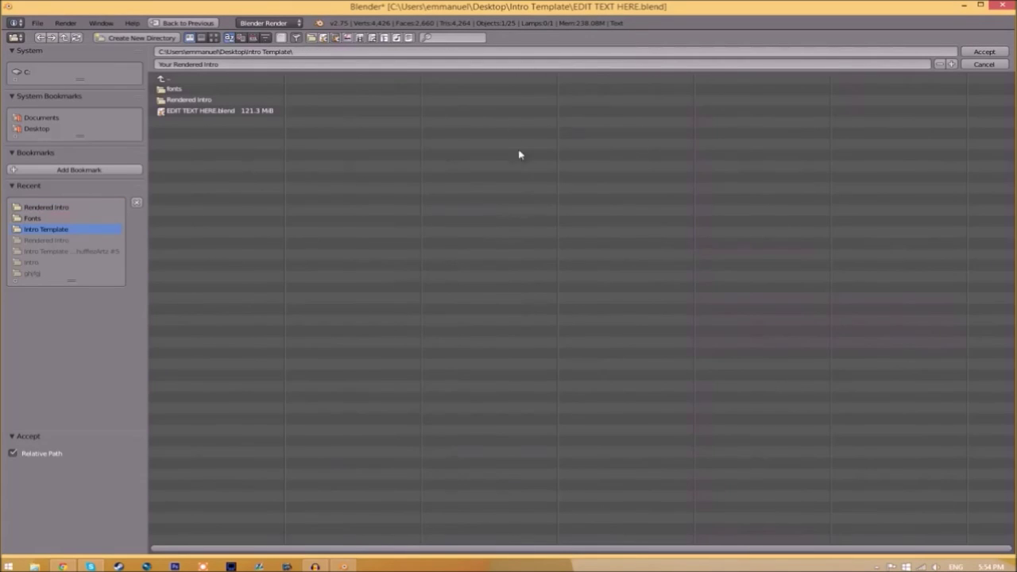
click(184, 101)
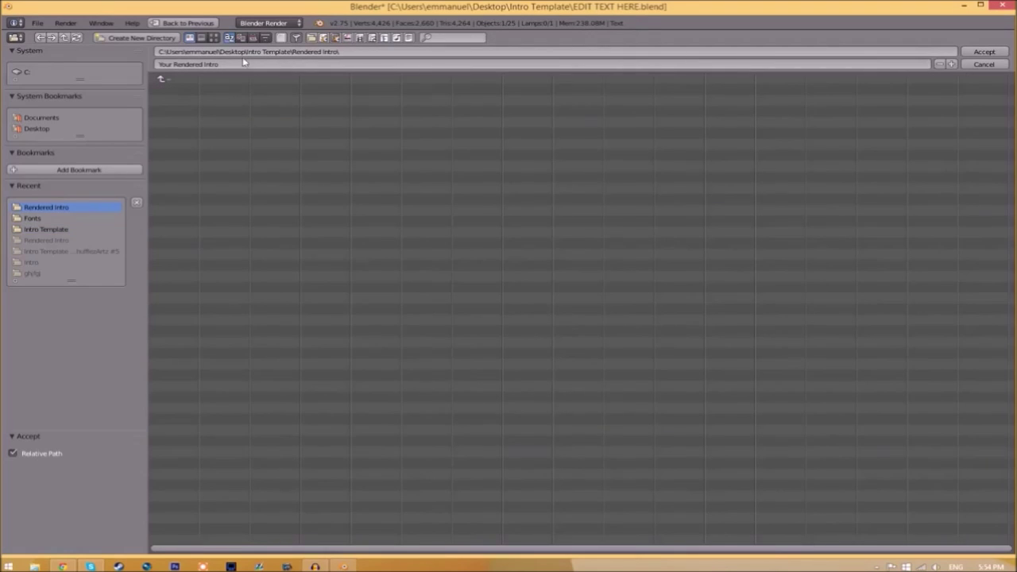
click(990, 53)
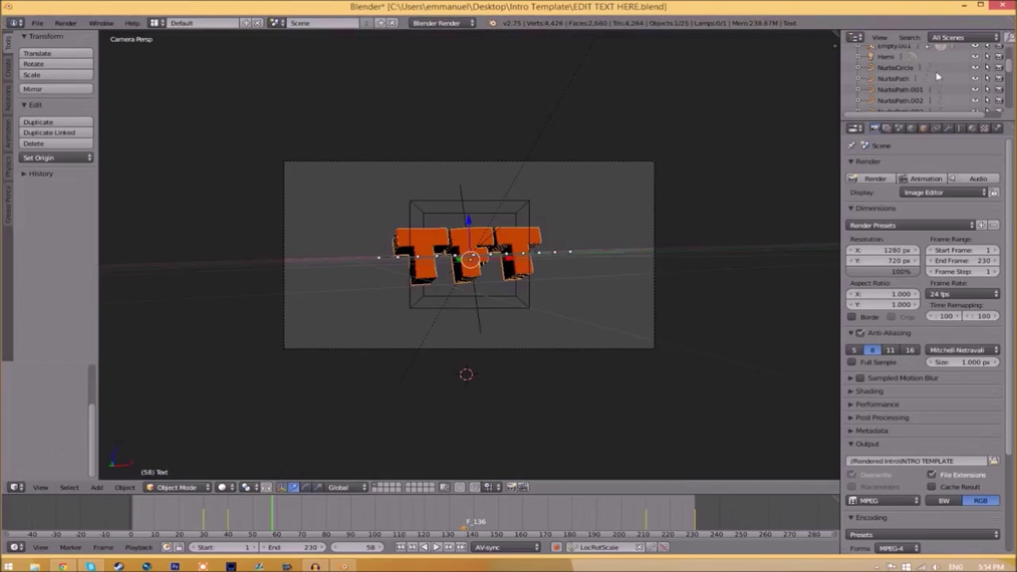
click(993, 461)
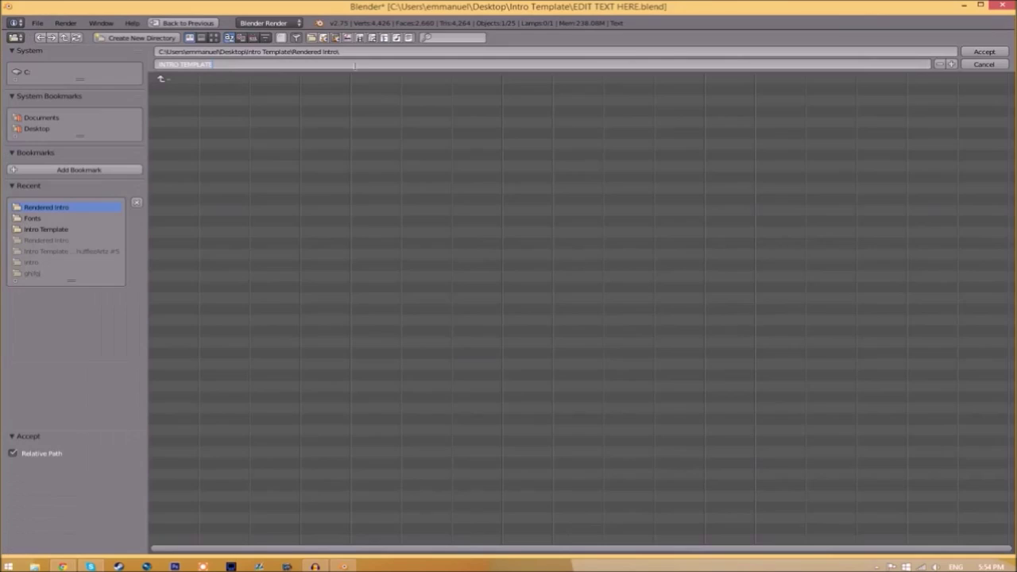
click(990, 52)
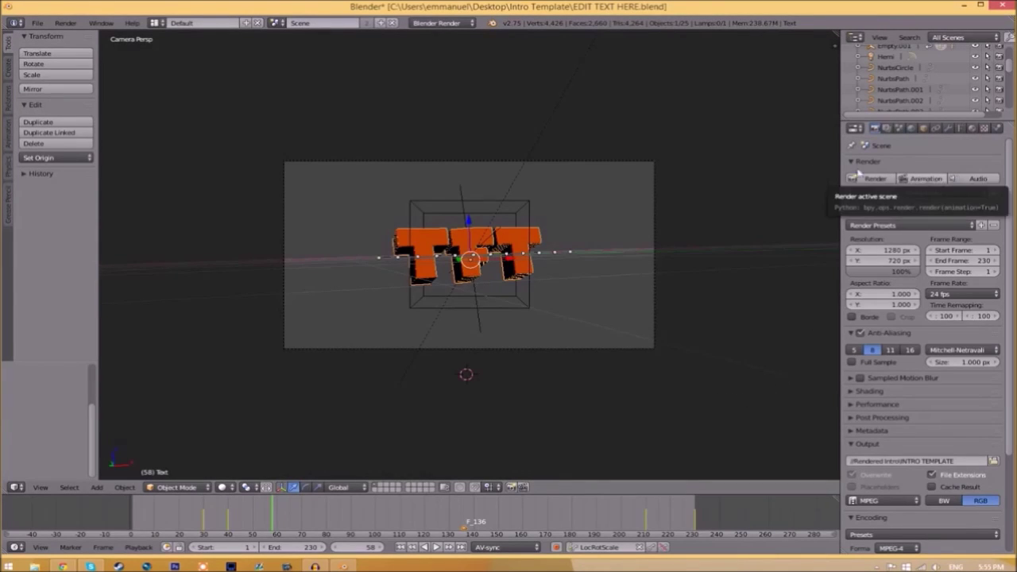
- Start rendering the full animation from the Render menu
click(65, 23)
click(95, 47)
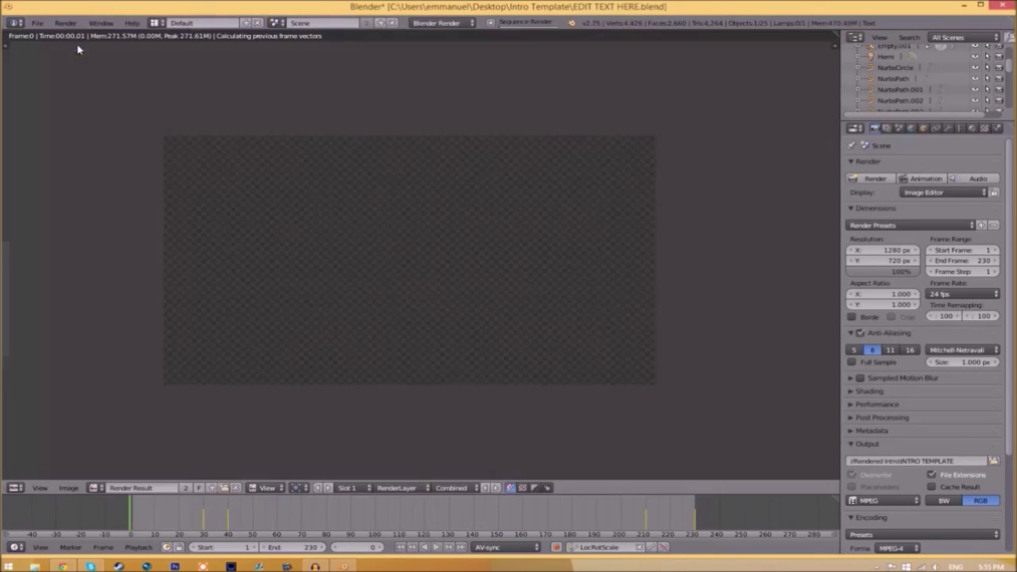